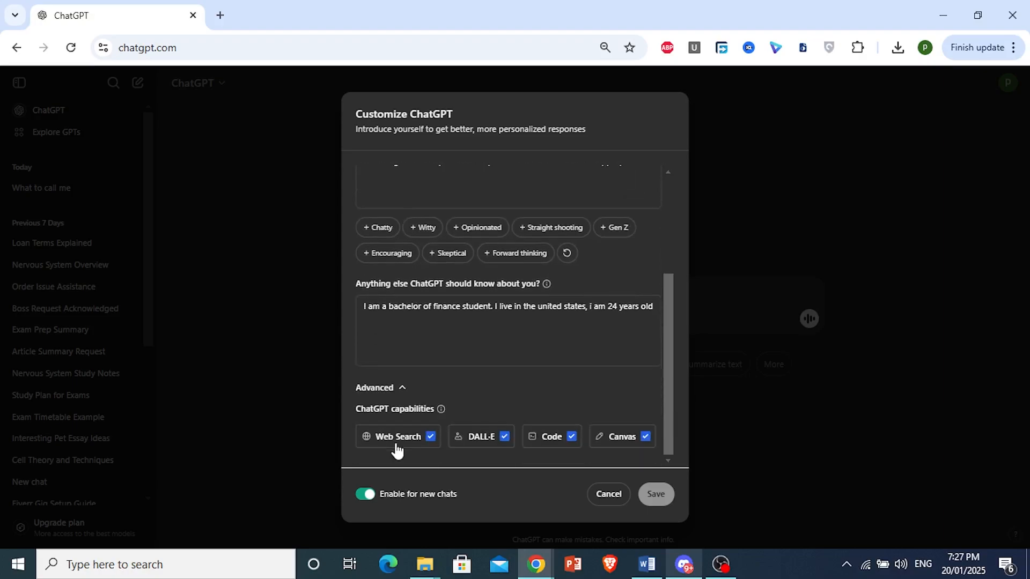
# - Save the ChatGPT customization with the Canvas capability enabled for new chats
pyautogui.click(642, 442)
pyautogui.click(643, 439)
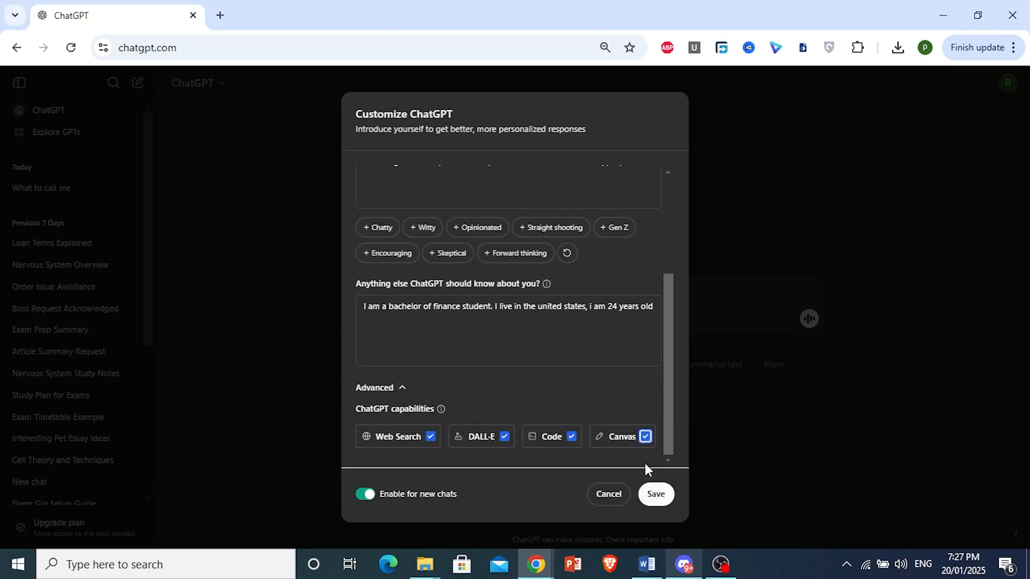
pyautogui.click(656, 499)
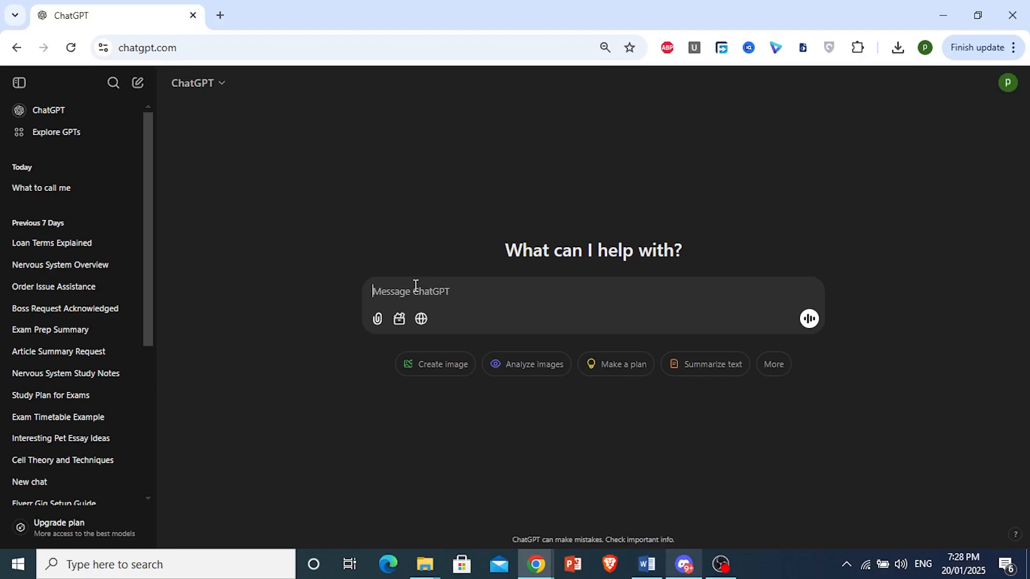
# - Submit the prompt "Write me an essay on climate change" with the Canvas tool and open the resulting essay in the canvas
pyautogui.click(400, 320)
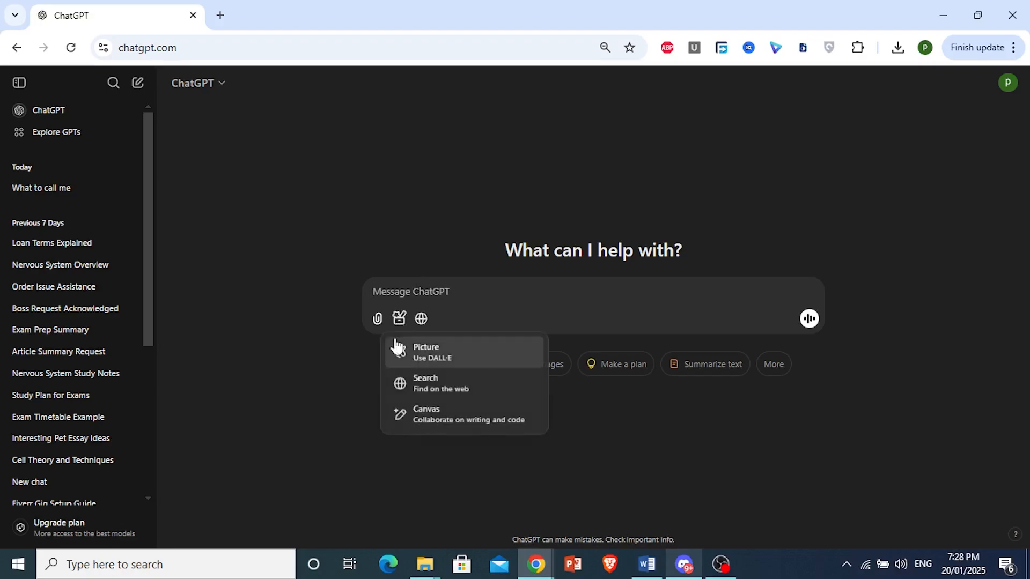
pyautogui.click(438, 423)
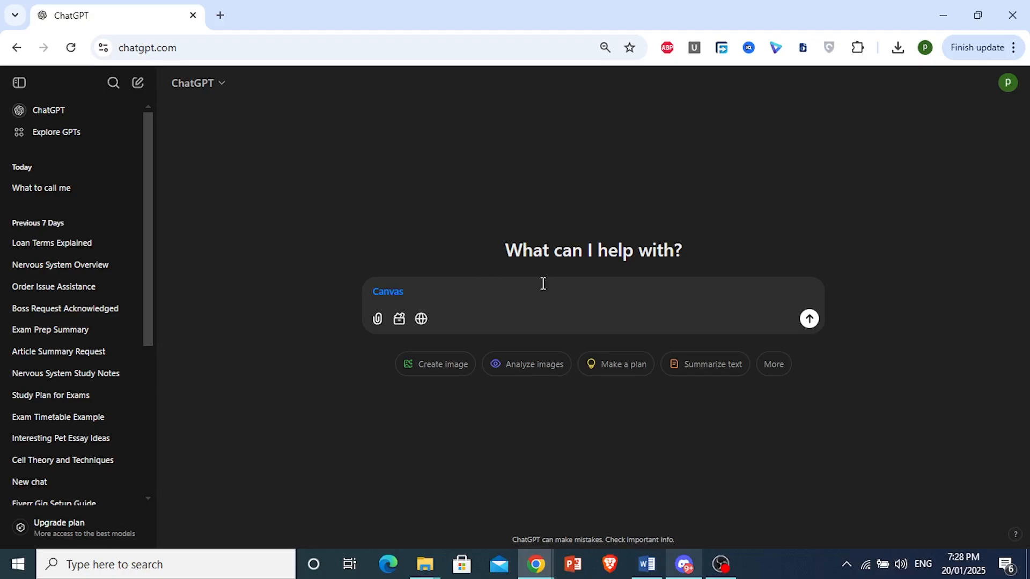
pyautogui.write('Write me an essay on climate change')
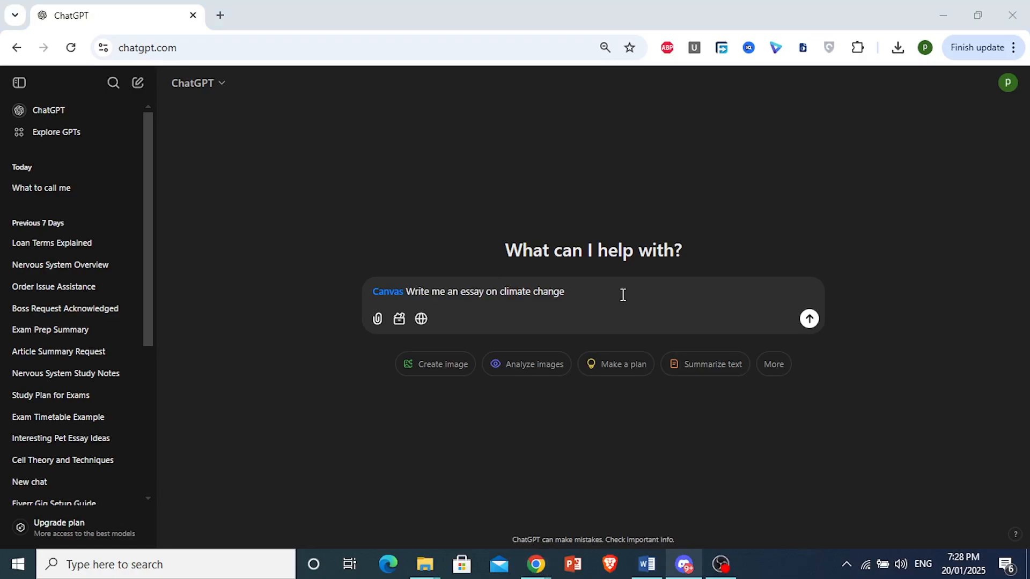
pyautogui.click(809, 320)
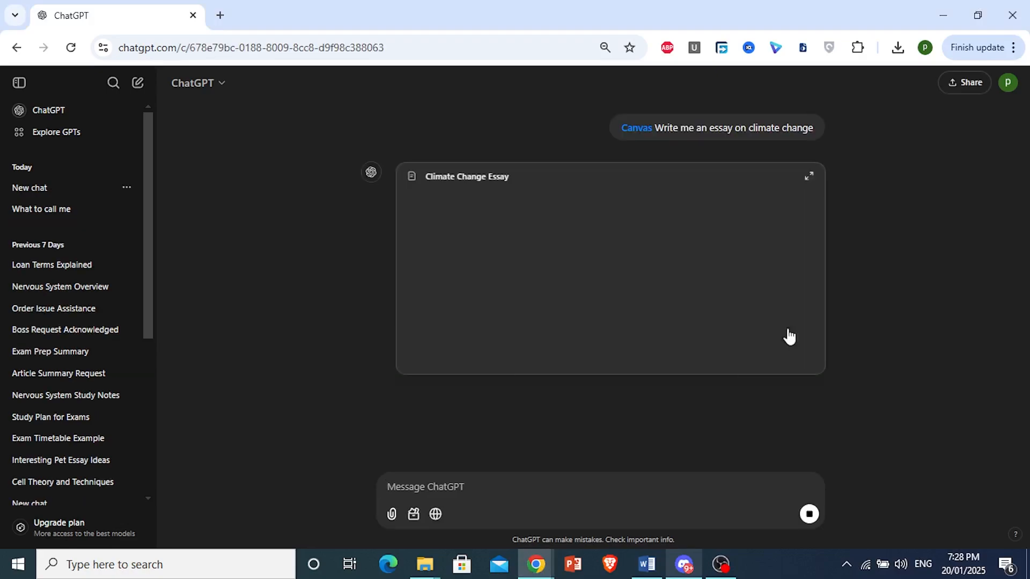
pyautogui.click(631, 281)
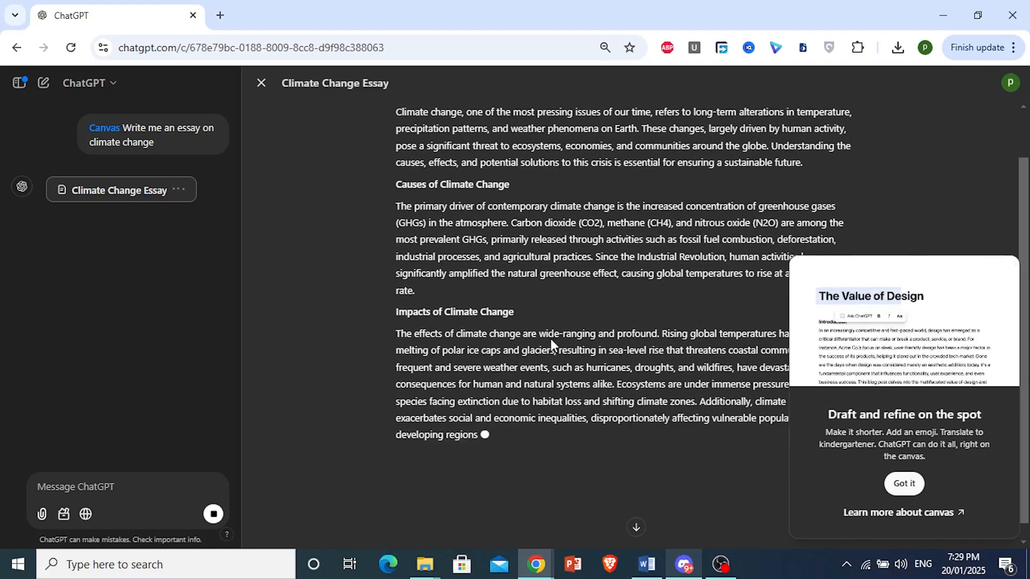
# - Read through the generated climate change essay from its introduction to the conclusion
pyautogui.scroll(2, 551, 339)
pyautogui.scroll(-3, 505, 199)
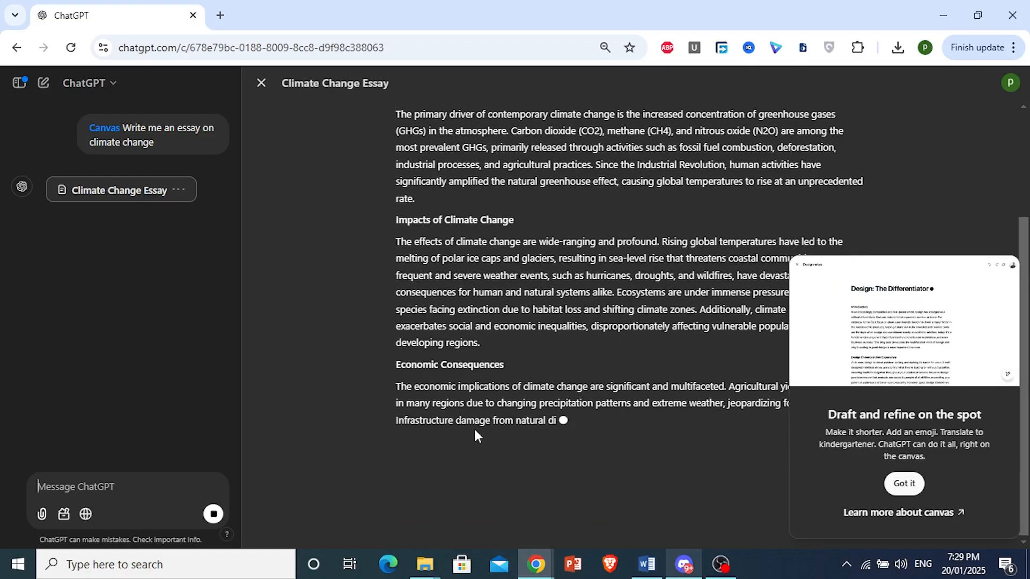
pyautogui.scroll(3, 474, 429)
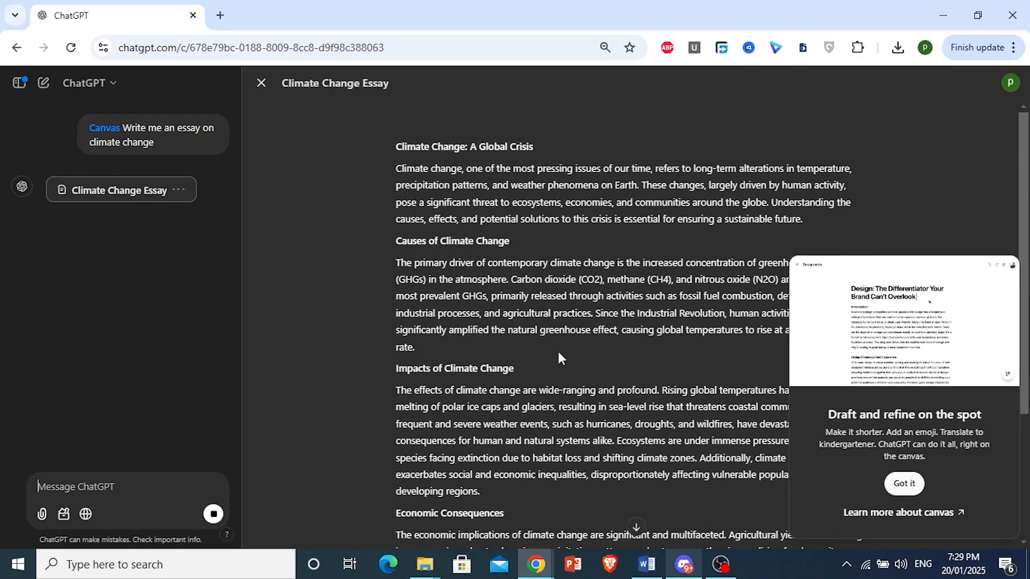
pyautogui.scroll(-3, 575, 375)
pyautogui.scroll(4, 700, 436)
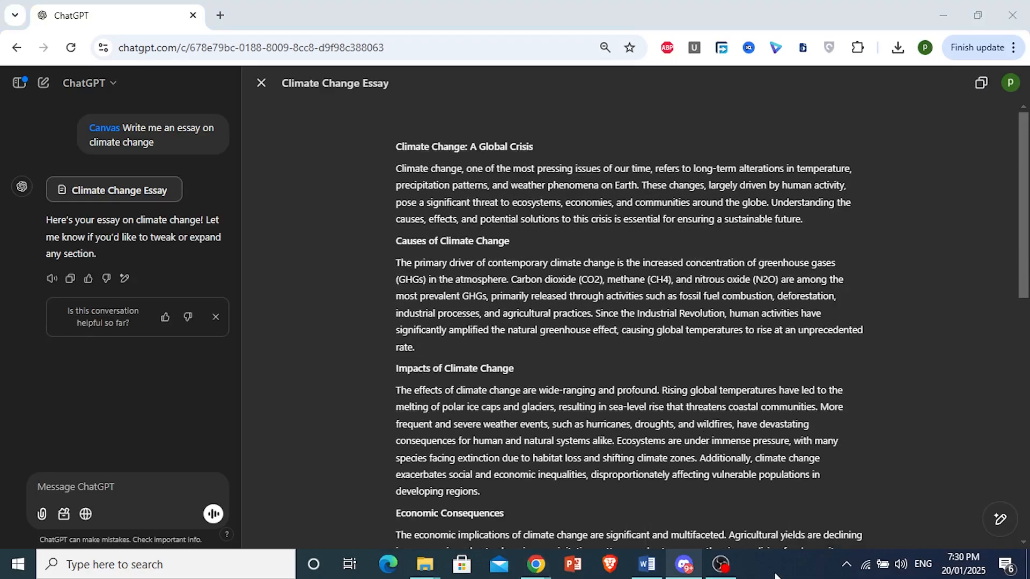
pyautogui.scroll(-10, 400, 258)
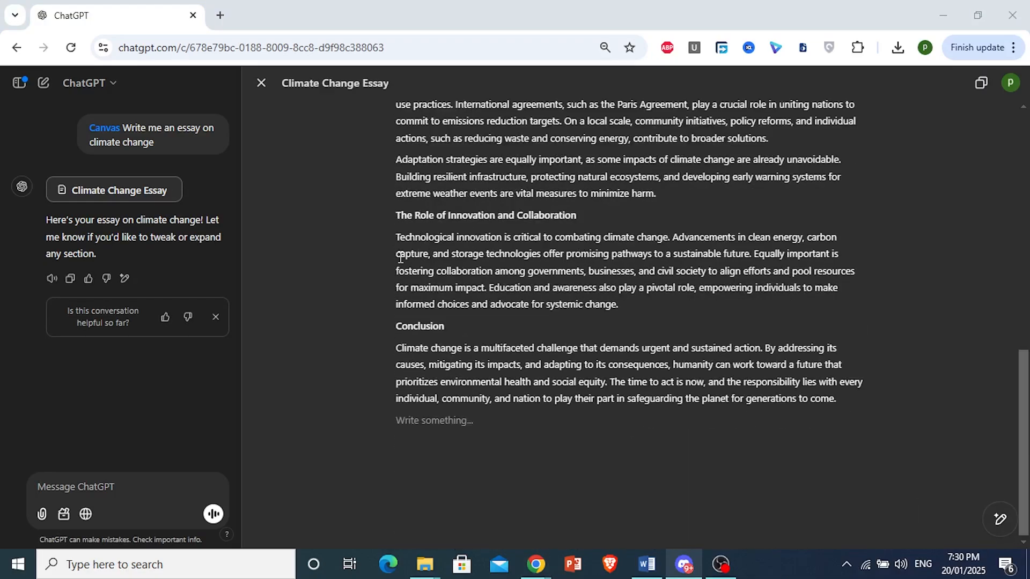
pyautogui.scroll(5, 466, 344)
pyautogui.scroll(6, 466, 343)
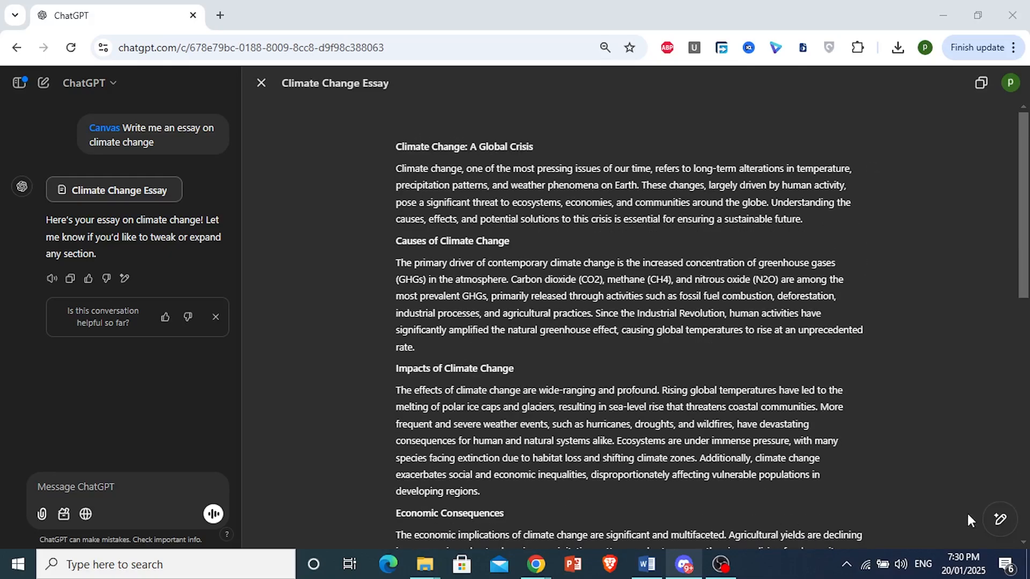
# - Try the canvas length adjustment on the essay, moving it above the current length
pyautogui.moveTo(1000, 519)
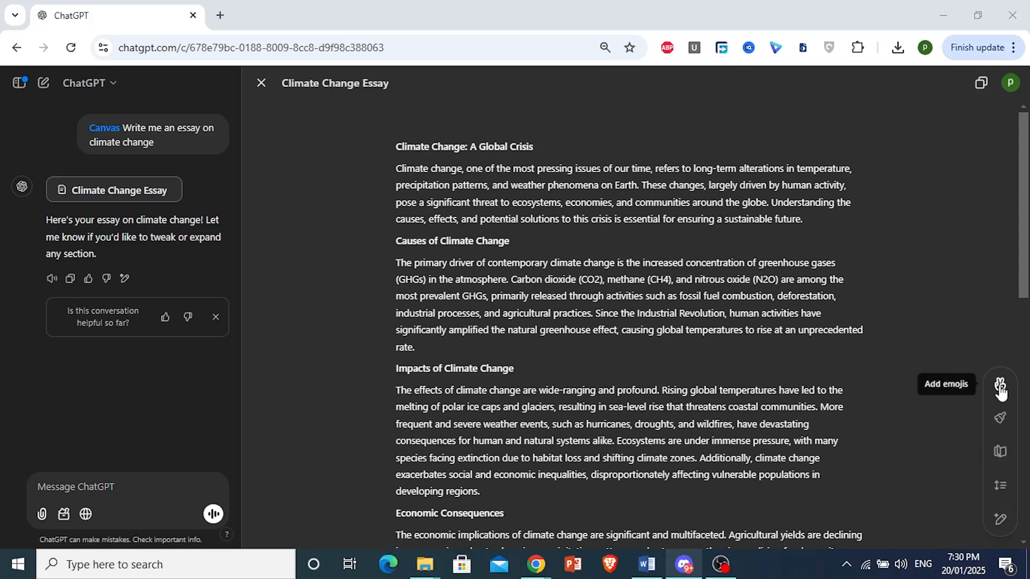
pyautogui.click(1000, 489)
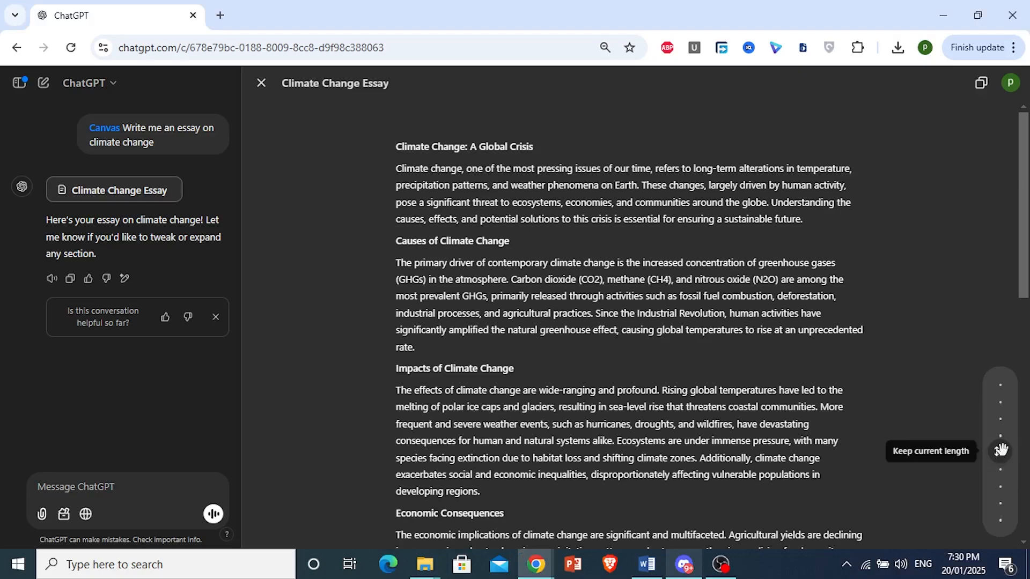
pyautogui.moveTo(1001, 450); pyautogui.dragTo(1001, 409)
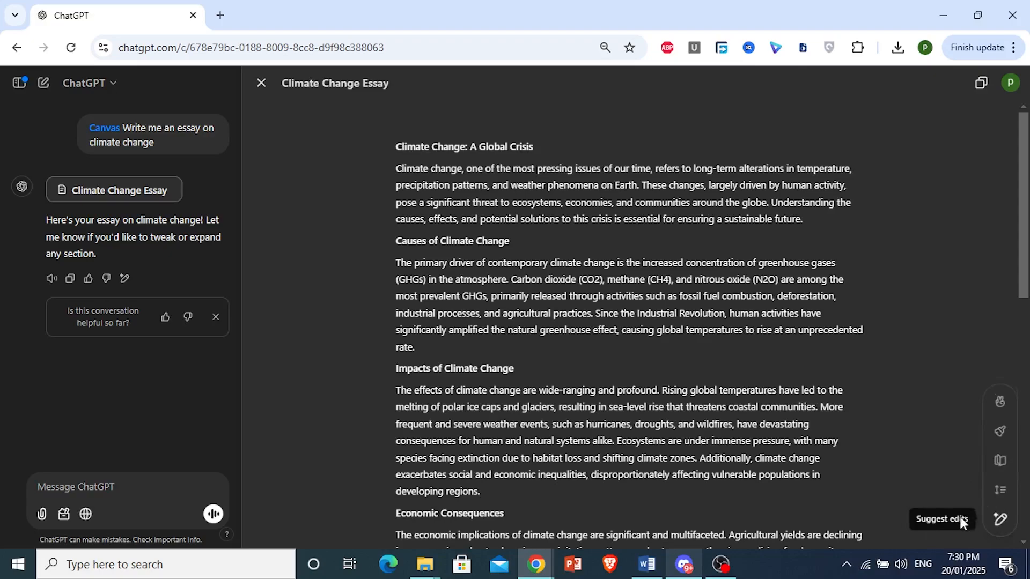
# - Look over the essay's sections from Economic Consequences to the Conclusion
pyautogui.scroll(-10, 768, 496)
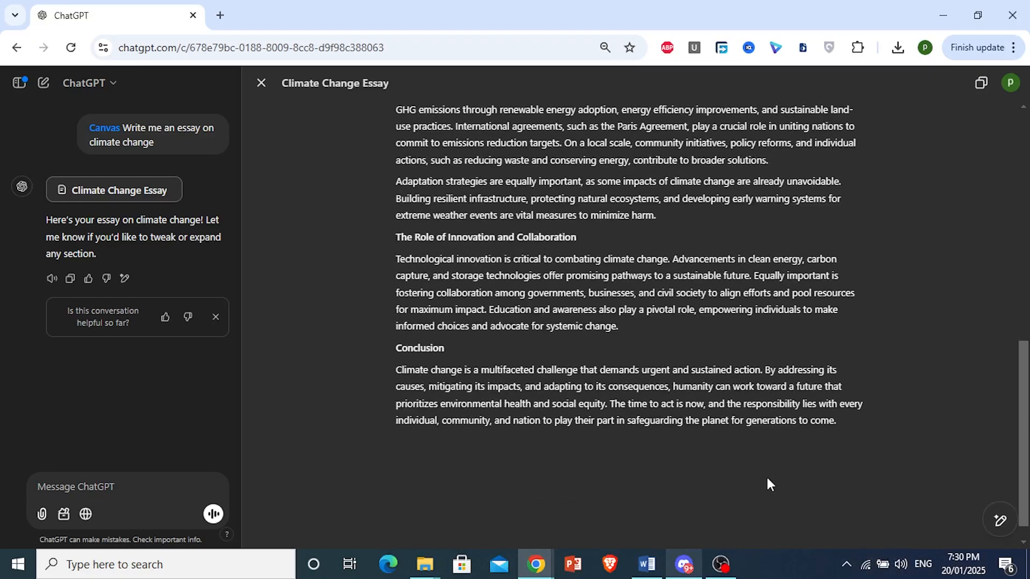
pyautogui.click(787, 575)
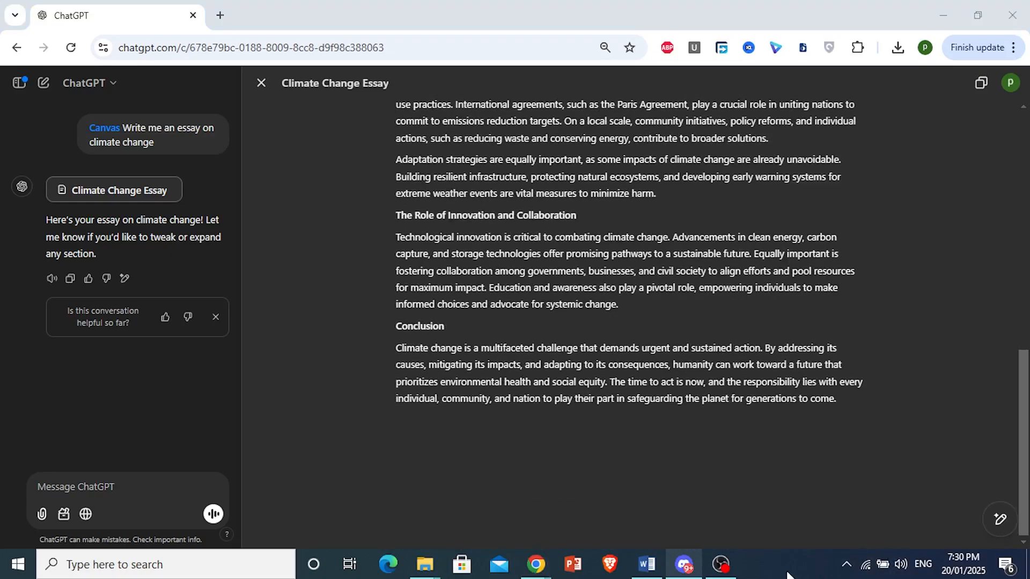
pyautogui.scroll(10, 680, 444)
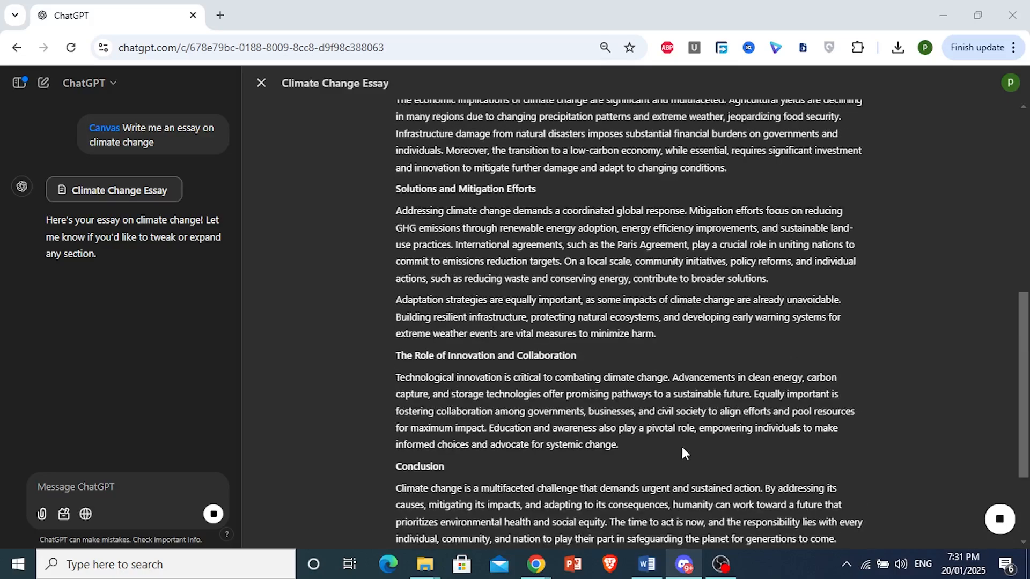
pyautogui.scroll(2, 679, 443)
pyautogui.scroll(-10, 718, 365)
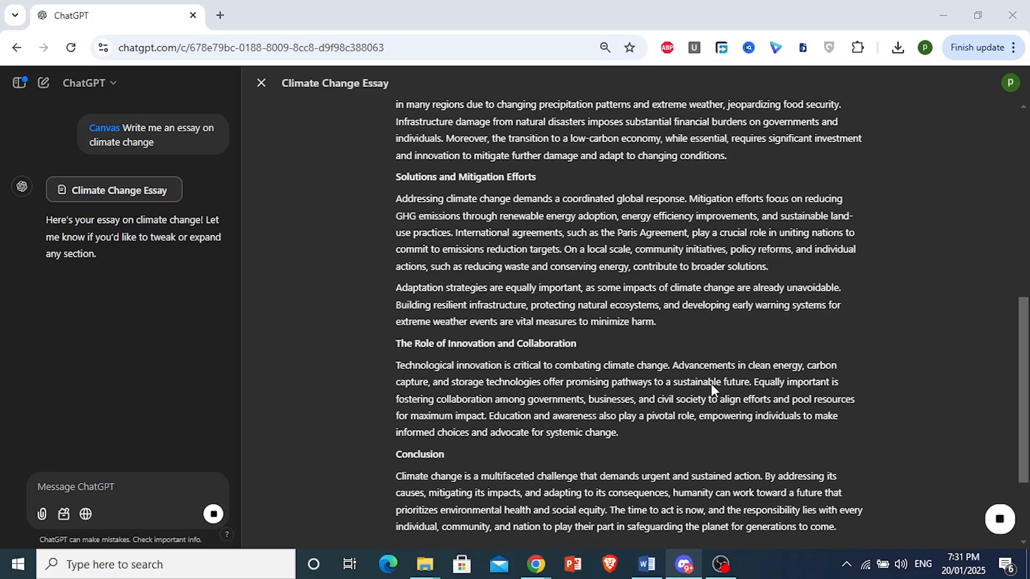
pyautogui.scroll(4, 697, 436)
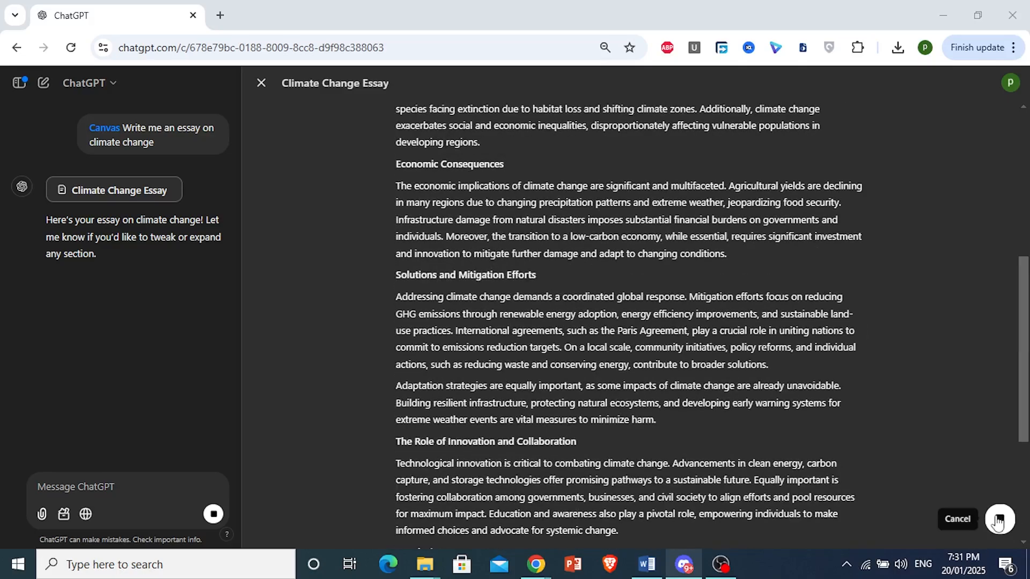
pyautogui.scroll(-4, 808, 518)
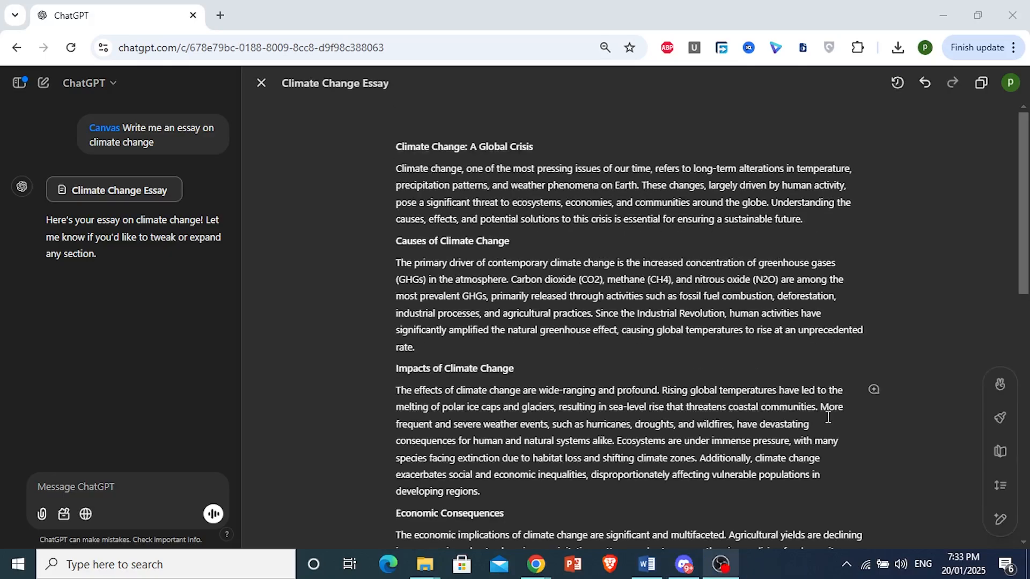
# - Try to rewrite the essay at a lower reading level, cancelling the rewrite while it runs
pyautogui.click(1001, 451)
pyautogui.moveTo(1000, 451); pyautogui.dragTo(1007, 502)
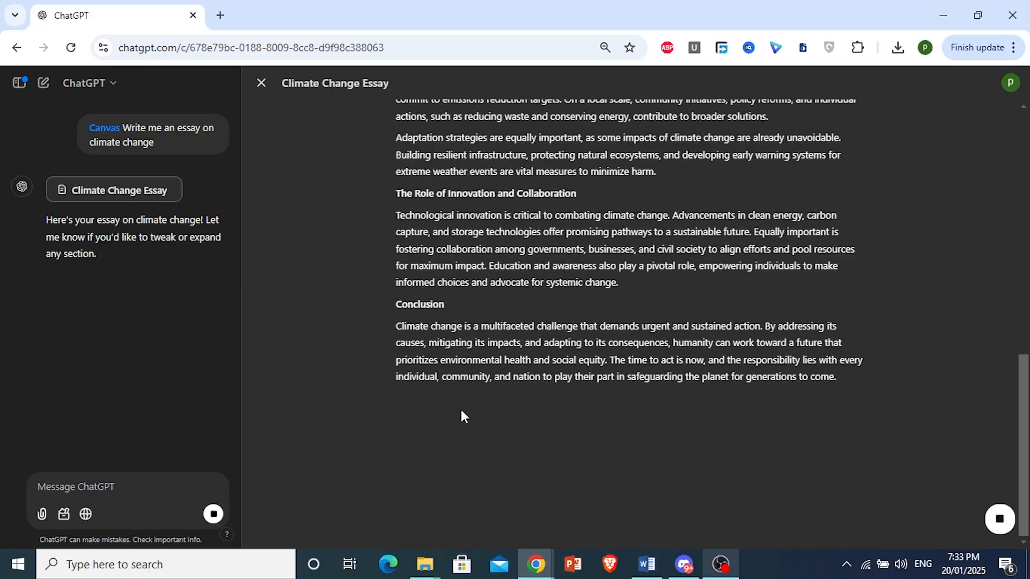
pyautogui.click(1001, 523)
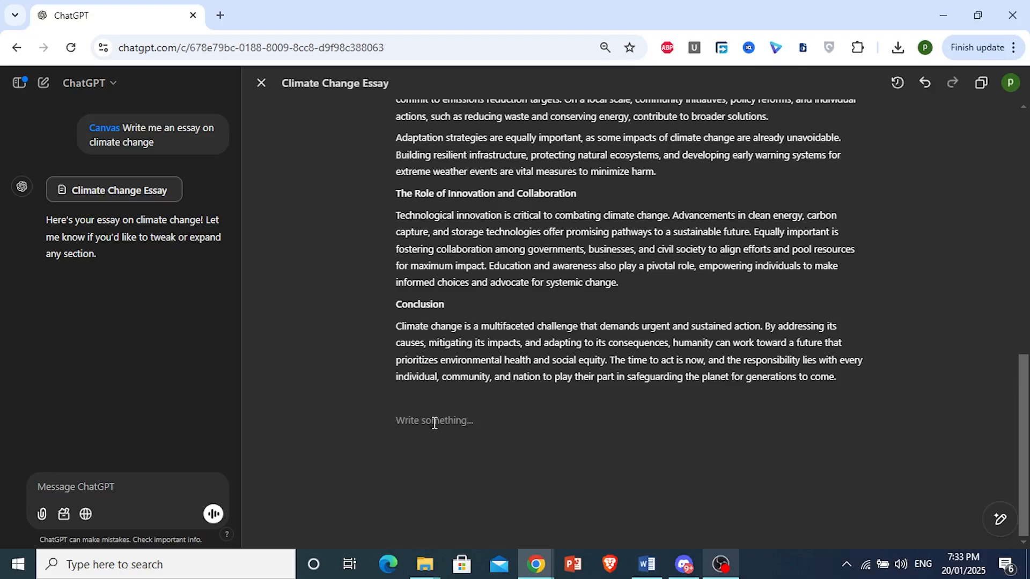
# - Add the line "Testing" below the essay's Conclusion paragraph
pyautogui.write('Testing')
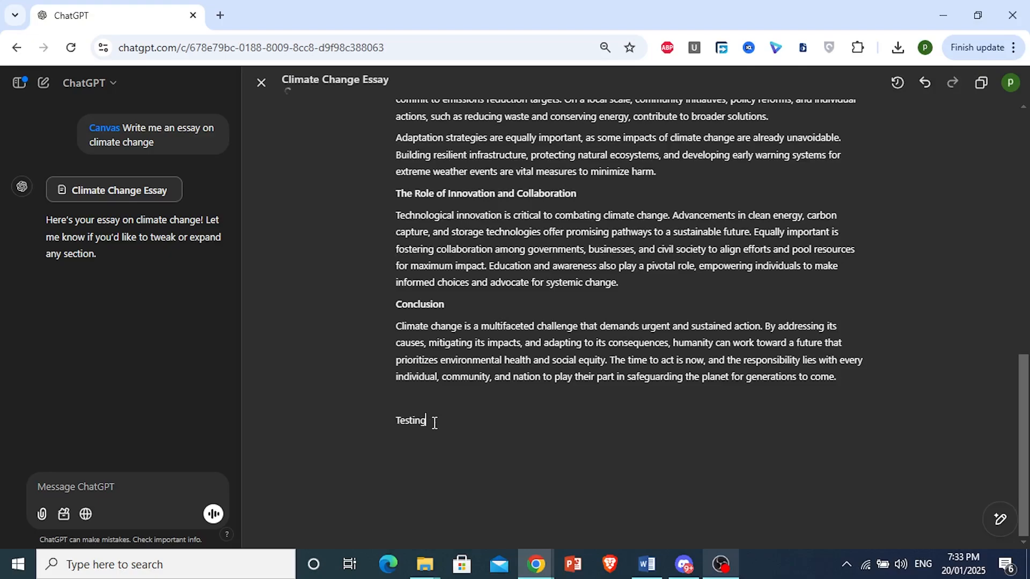
# - Ask ChatGPT about the Causes of Climate Change paragraph: "This is not very clear, kindly expound to 2 paragraphs"
pyautogui.scroll(15, 434, 424)
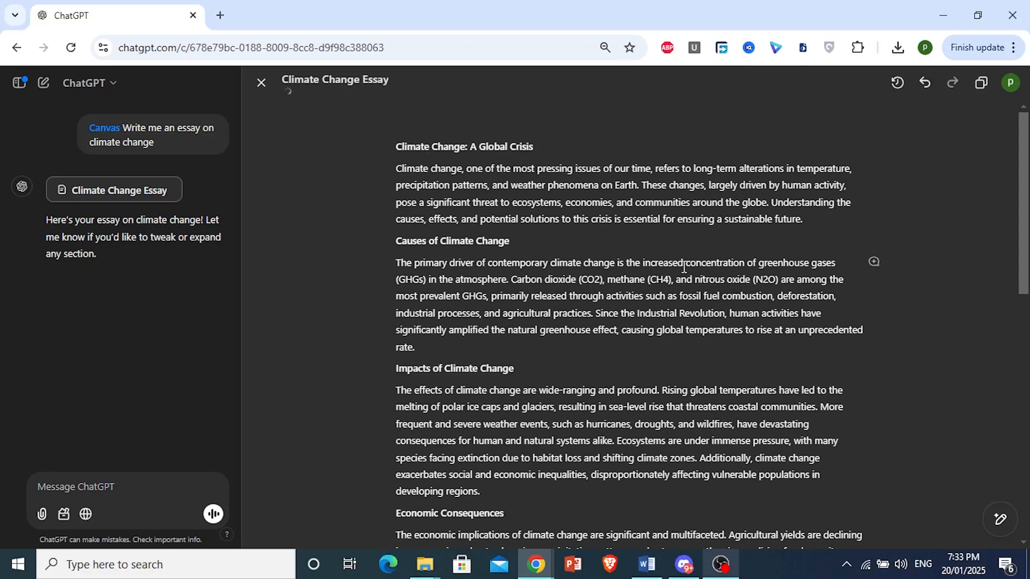
pyautogui.click(874, 263)
pyautogui.click(843, 264)
pyautogui.write('This')
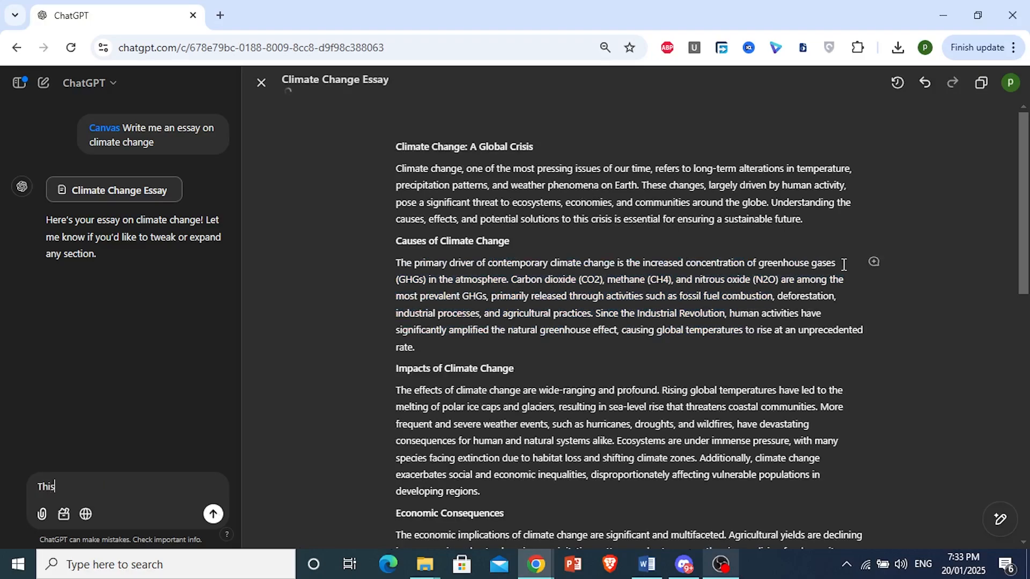
pyautogui.click(874, 262)
pyautogui.write('Thi')
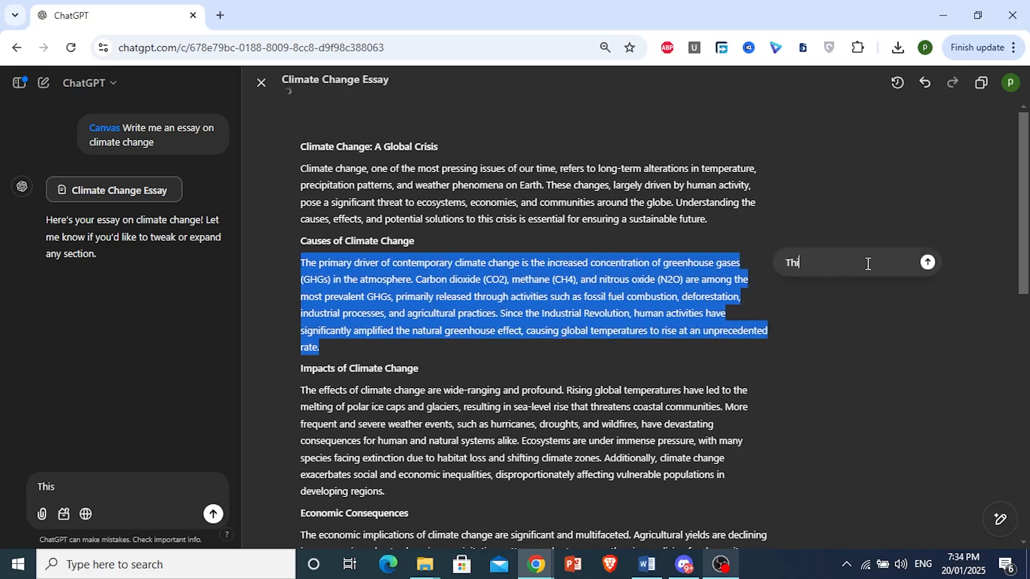
pyautogui.write('s is not very e')
pyautogui.write('lear')
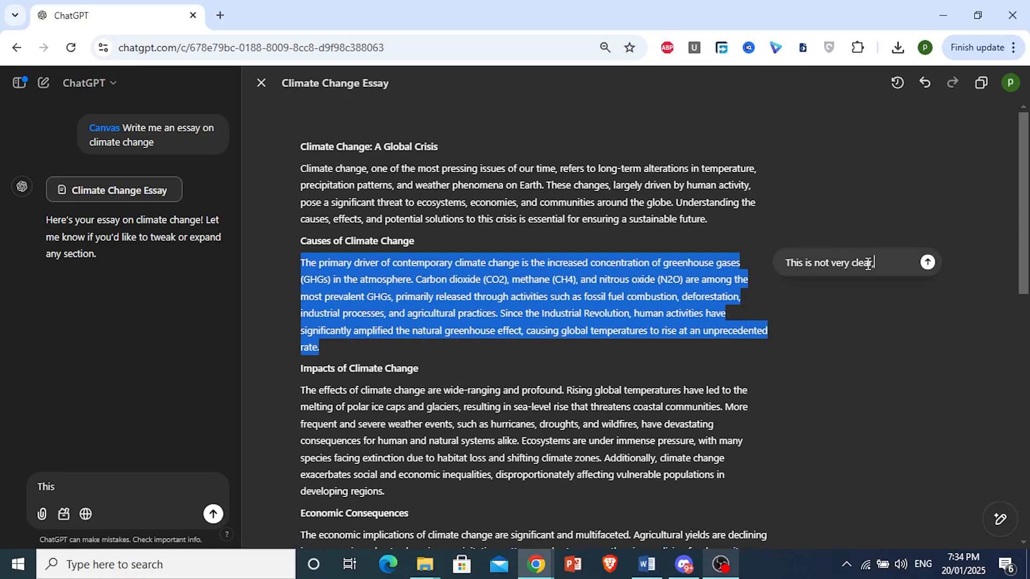
pyautogui.write(', kindly expo')
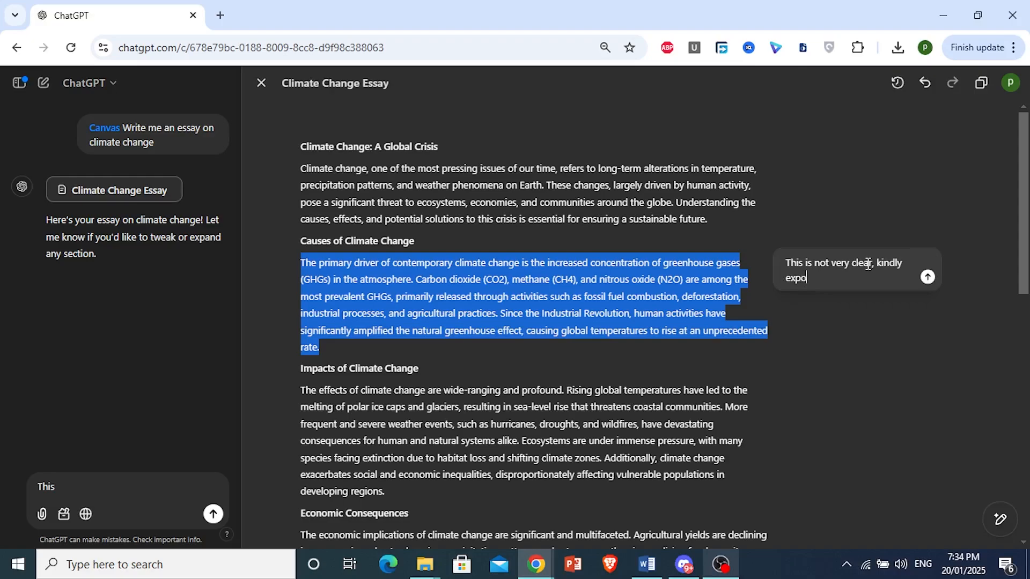
pyautogui.write('und to 2 paragraph')
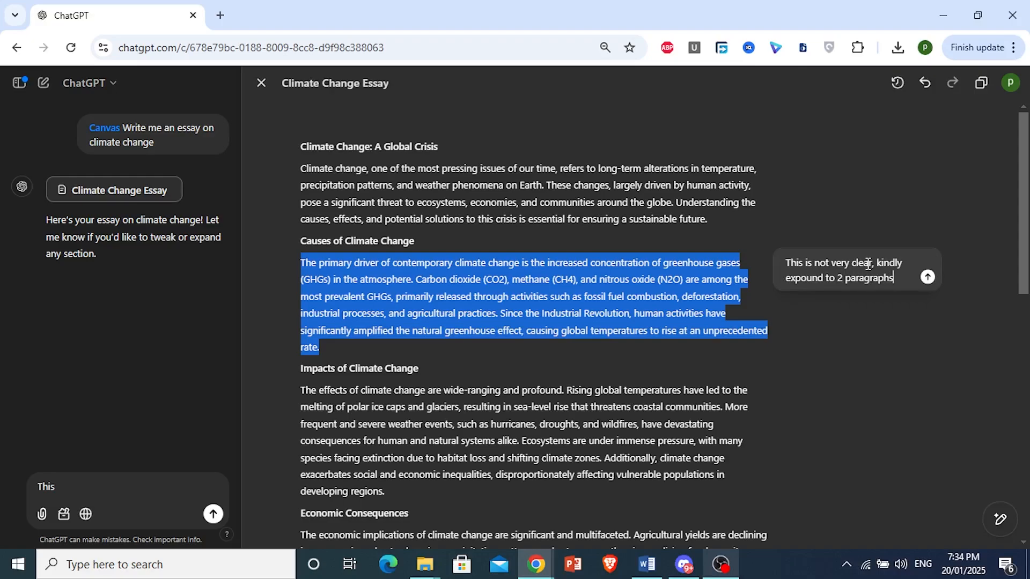
pyautogui.write('s')
pyautogui.click(927, 277)
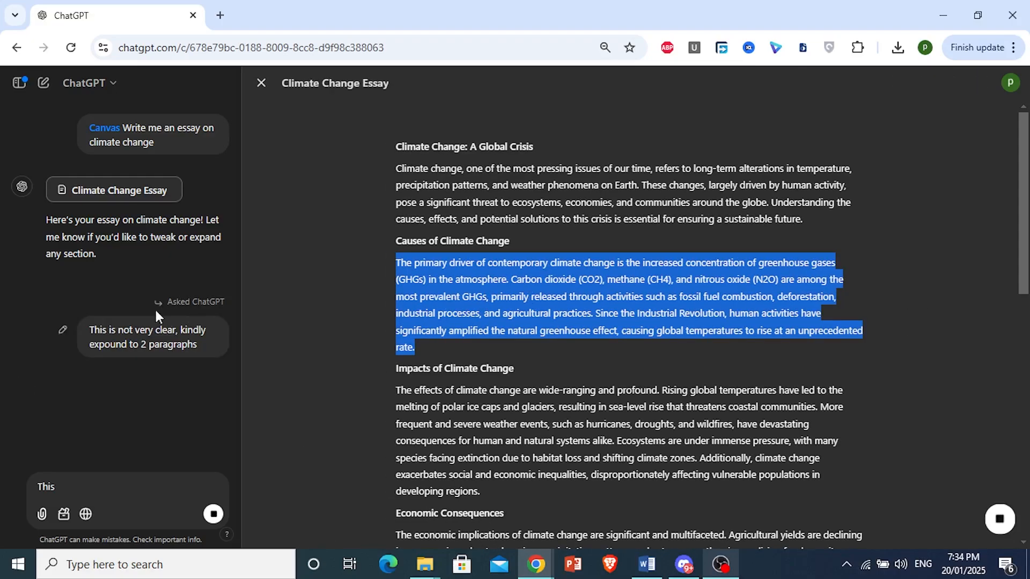
# - Review ChatGPT's reply in the chat and the rewritten climate change essay
pyautogui.scroll(-10, 456, 325)
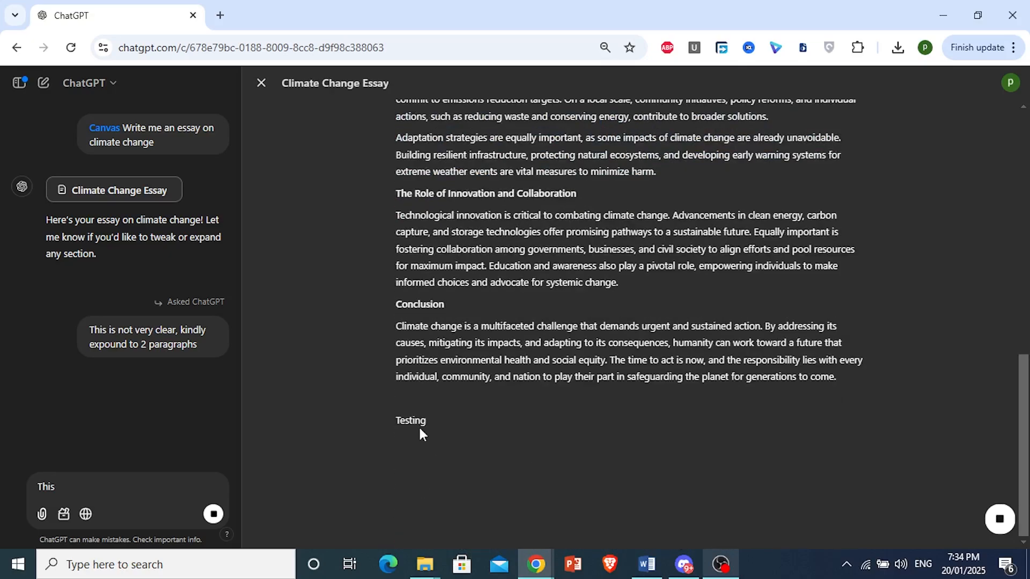
pyautogui.click(770, 570)
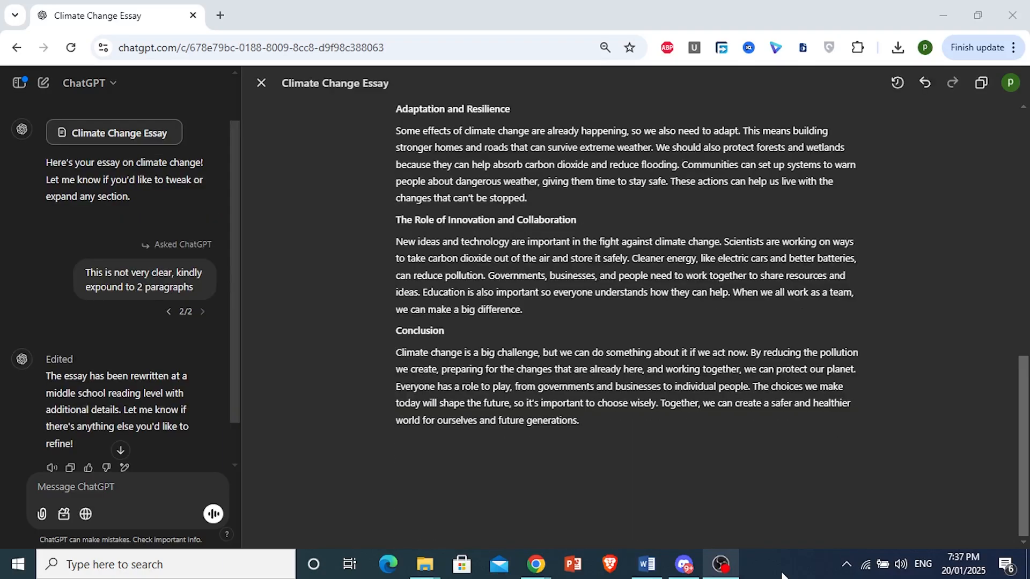
pyautogui.scroll(-1, 133, 404)
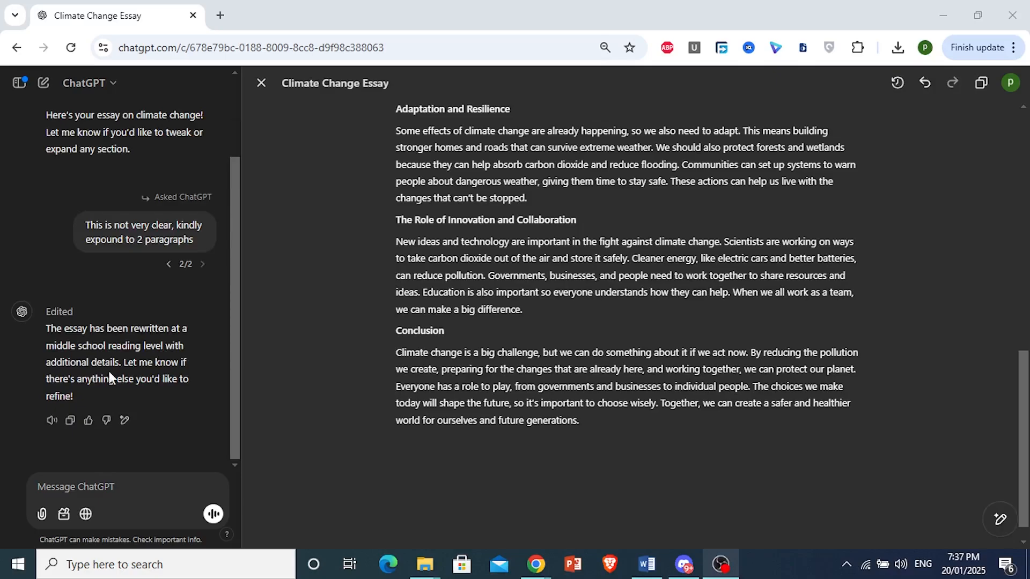
pyautogui.scroll(10, 652, 347)
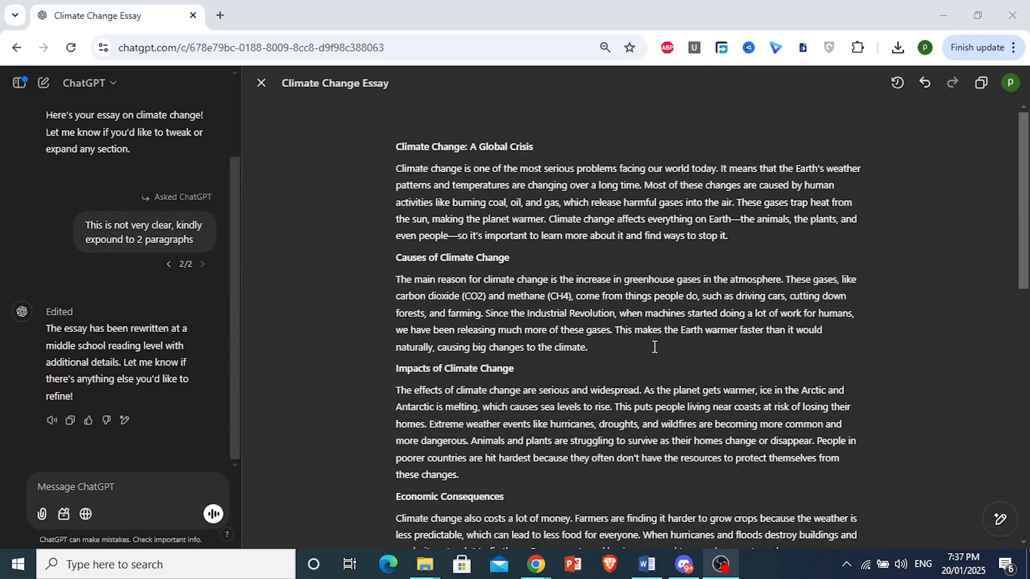
# - Read through the essay's sections from the introduction to the Conclusion and check the chat's edit request and reply
pyautogui.scroll(-8, 655, 350)
pyautogui.scroll(7, 654, 350)
pyautogui.scroll(-8, 610, 358)
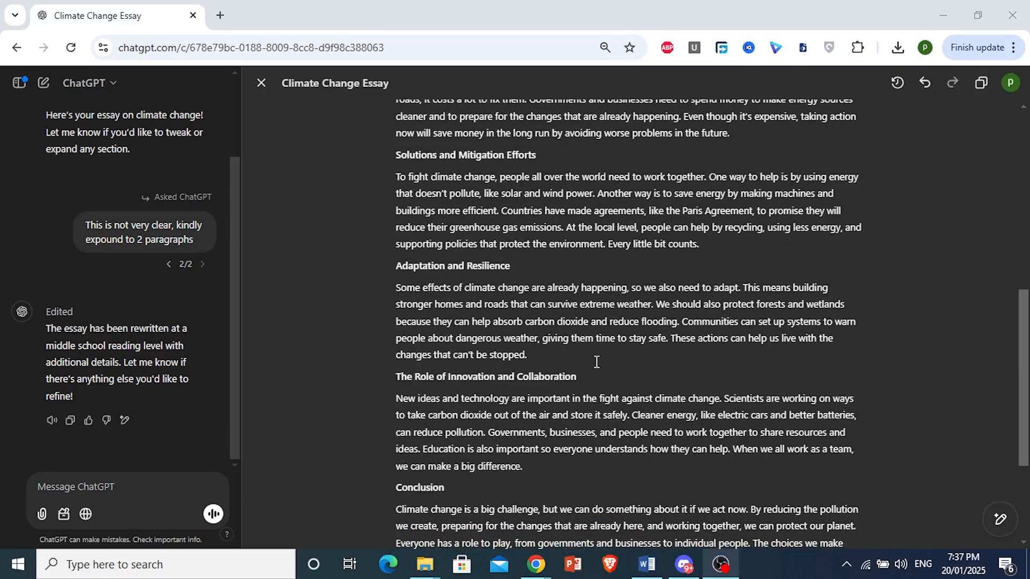
pyautogui.scroll(-3, 596, 362)
pyautogui.scroll(10, 579, 365)
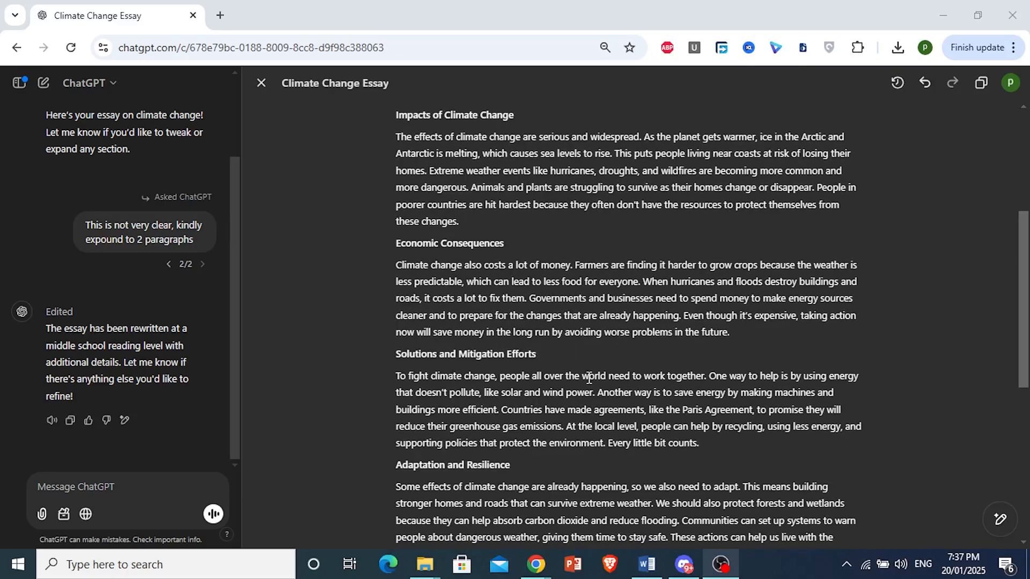
pyautogui.scroll(2, 97, 284)
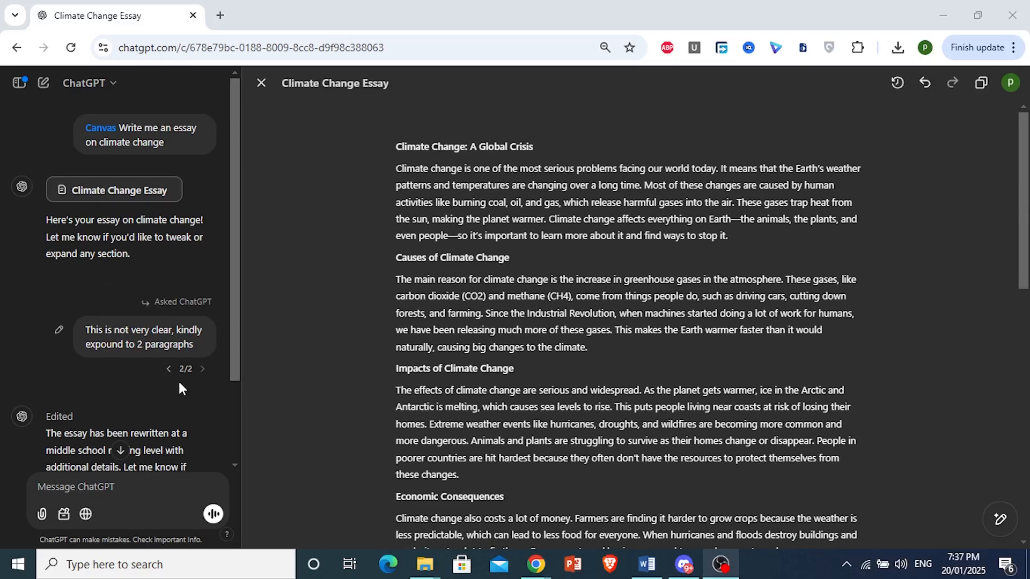
pyautogui.scroll(-2, 151, 328)
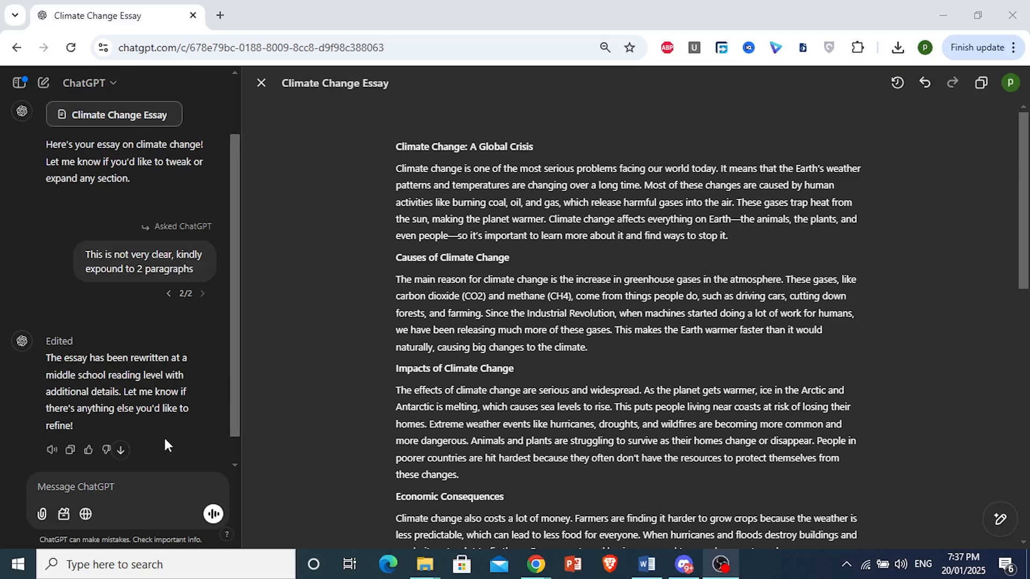
pyautogui.scroll(-1, 234, 426)
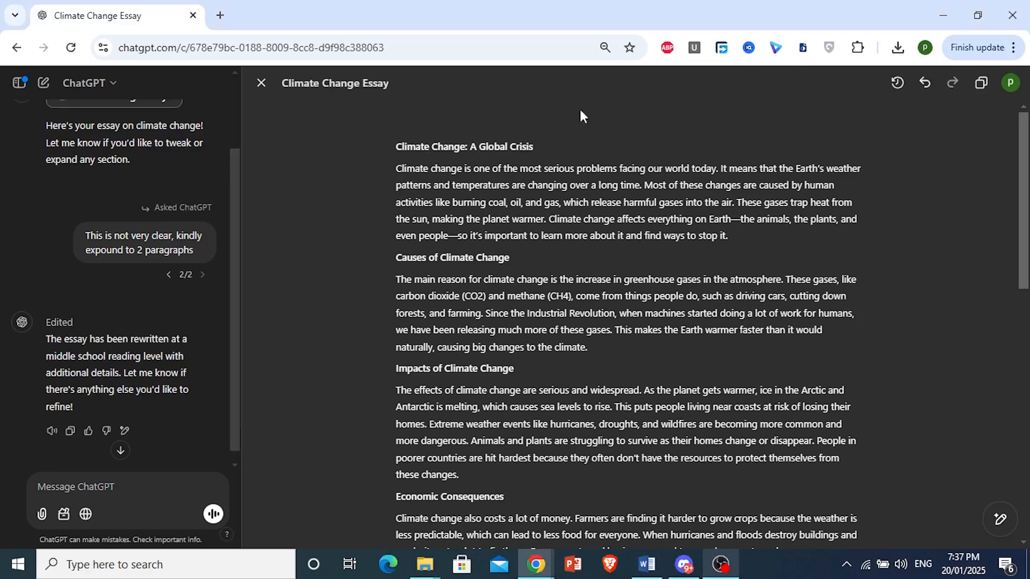
pyautogui.scroll(-7, 797, 190)
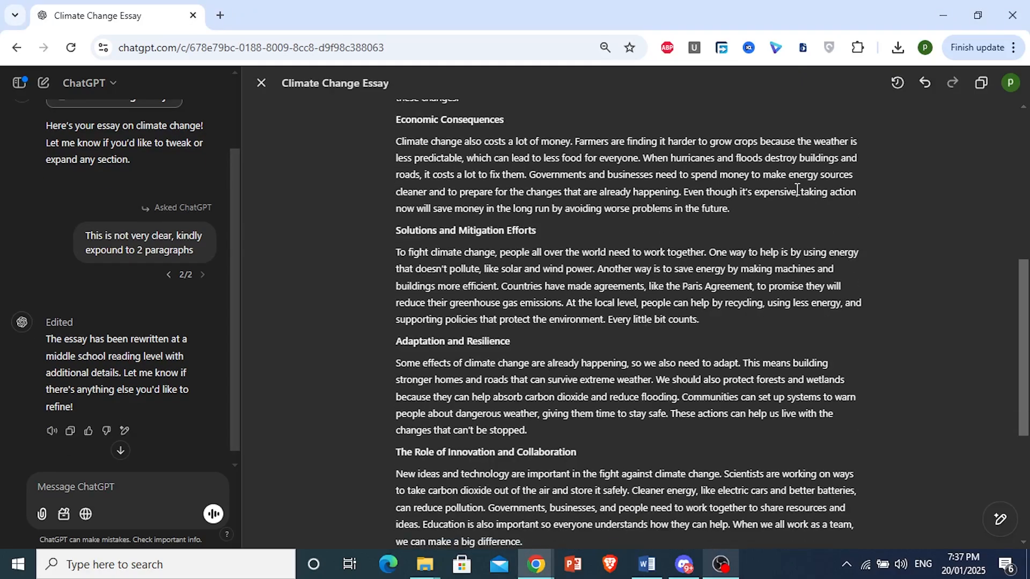
pyautogui.scroll(2, 886, 333)
pyautogui.scroll(-2, 877, 323)
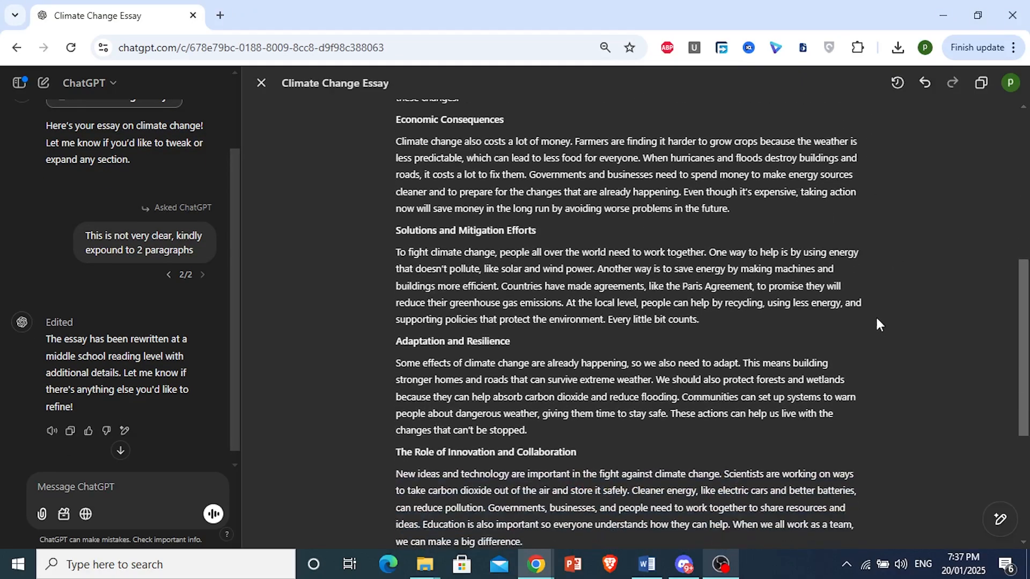
pyautogui.click(873, 252)
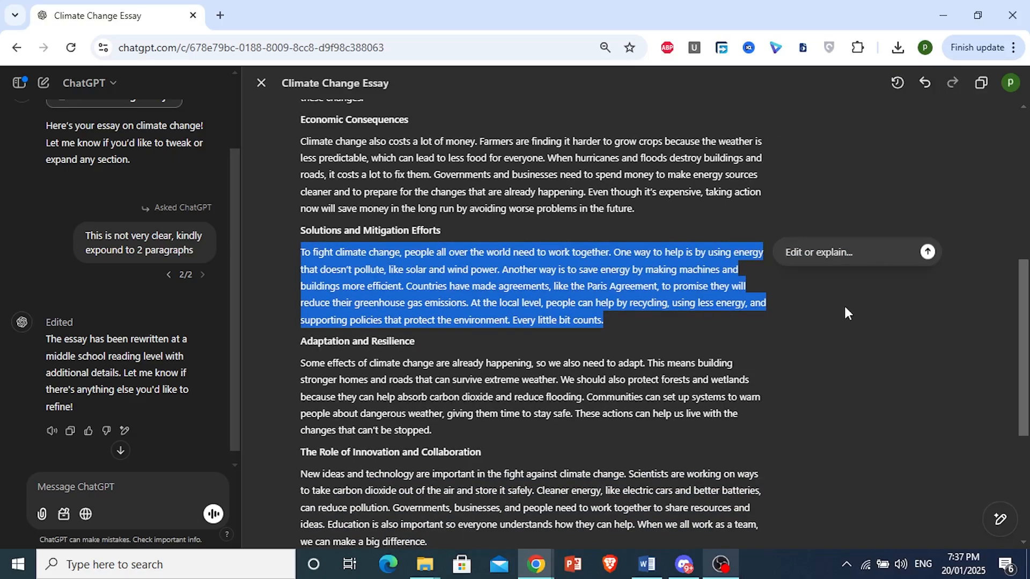
pyautogui.click(844, 308)
pyautogui.scroll(-3, 591, 243)
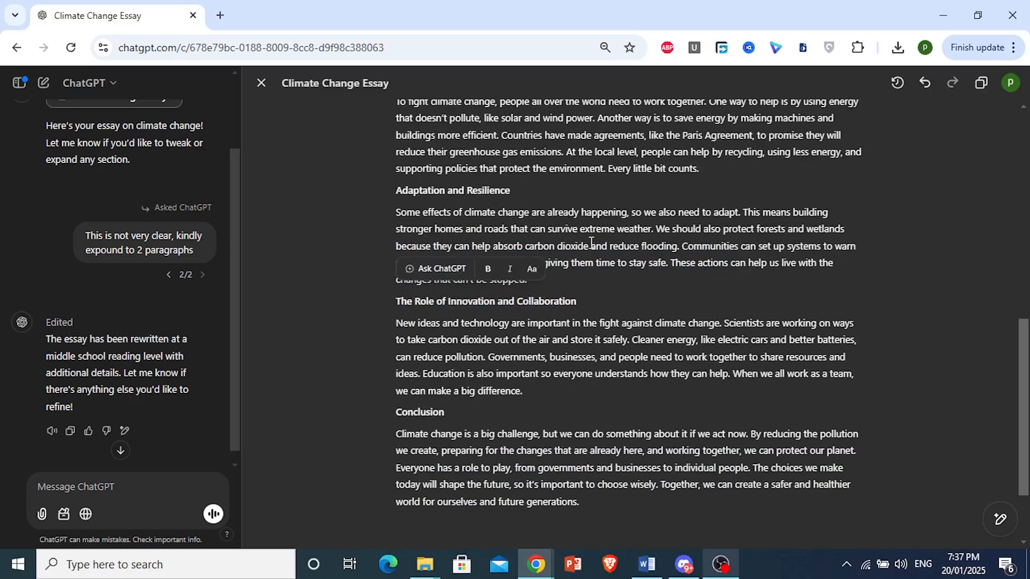
pyautogui.click(568, 229)
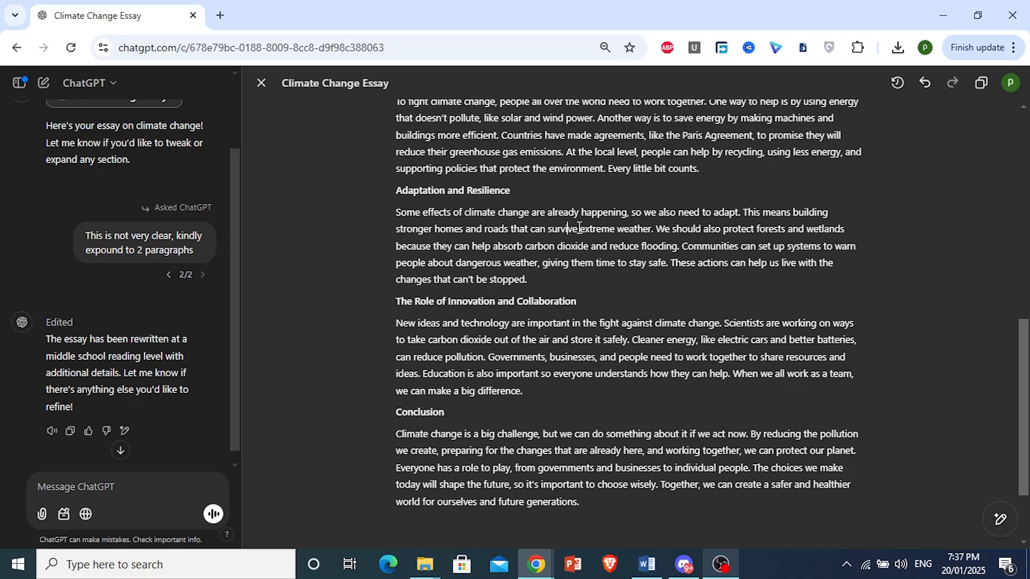